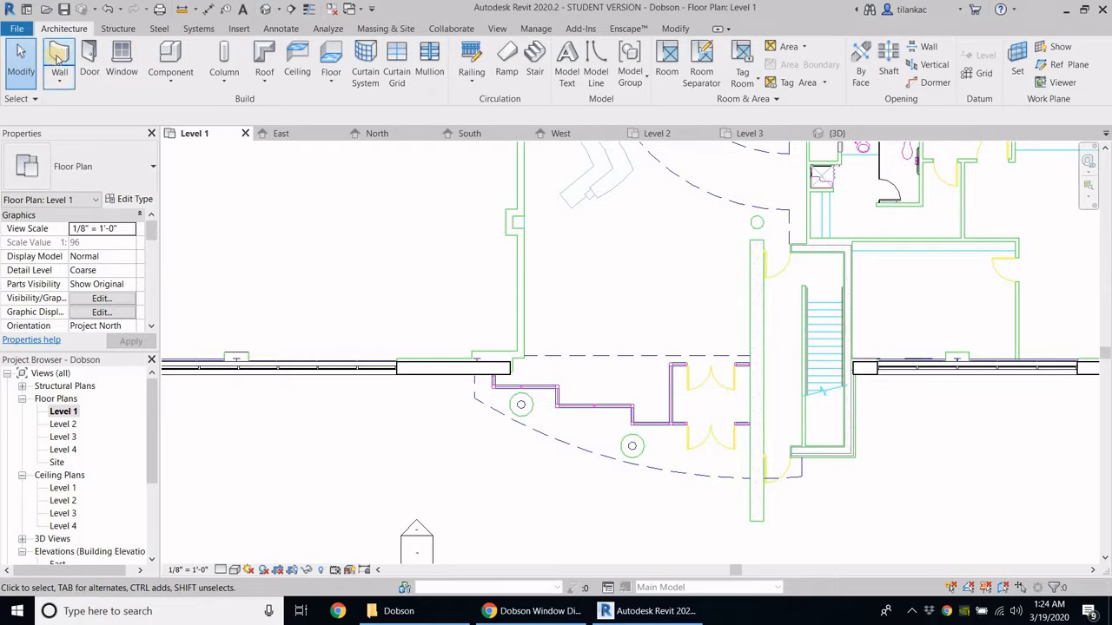
# - Start a wall in the Level 1 floor plan using the Curtain Wall 1 type
pyautogui.click(57, 58)
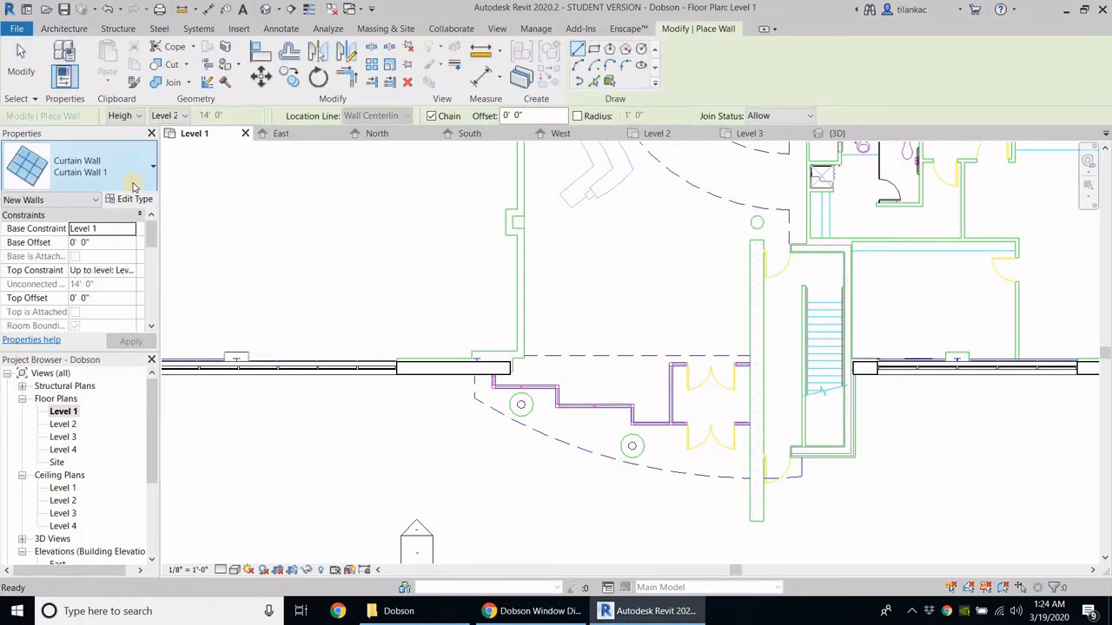
pyautogui.click(96, 165)
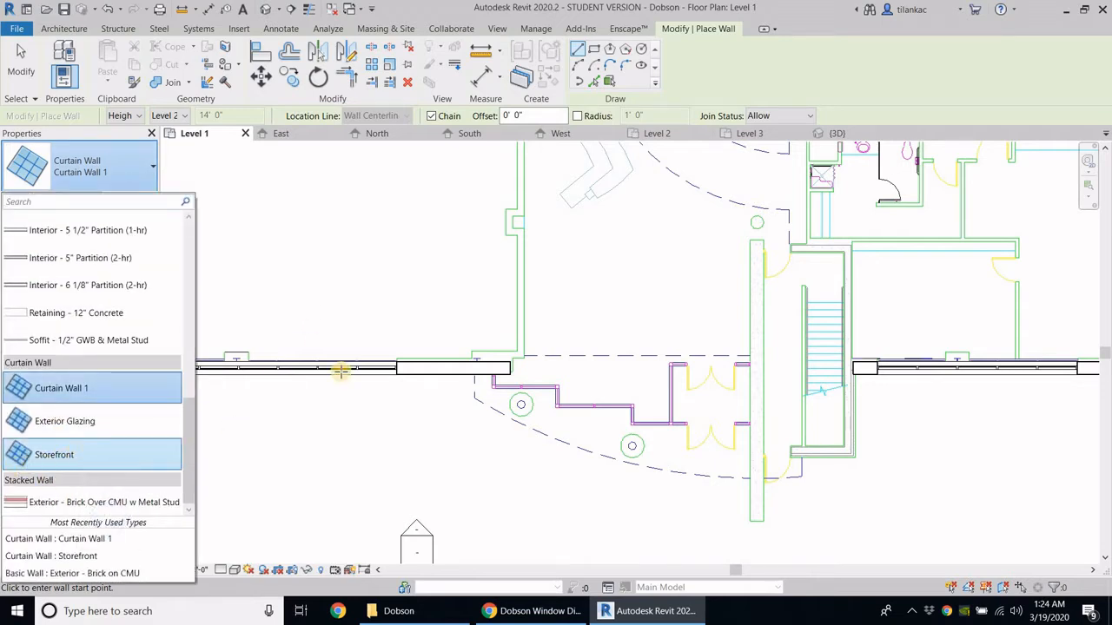
pyautogui.click(80, 391)
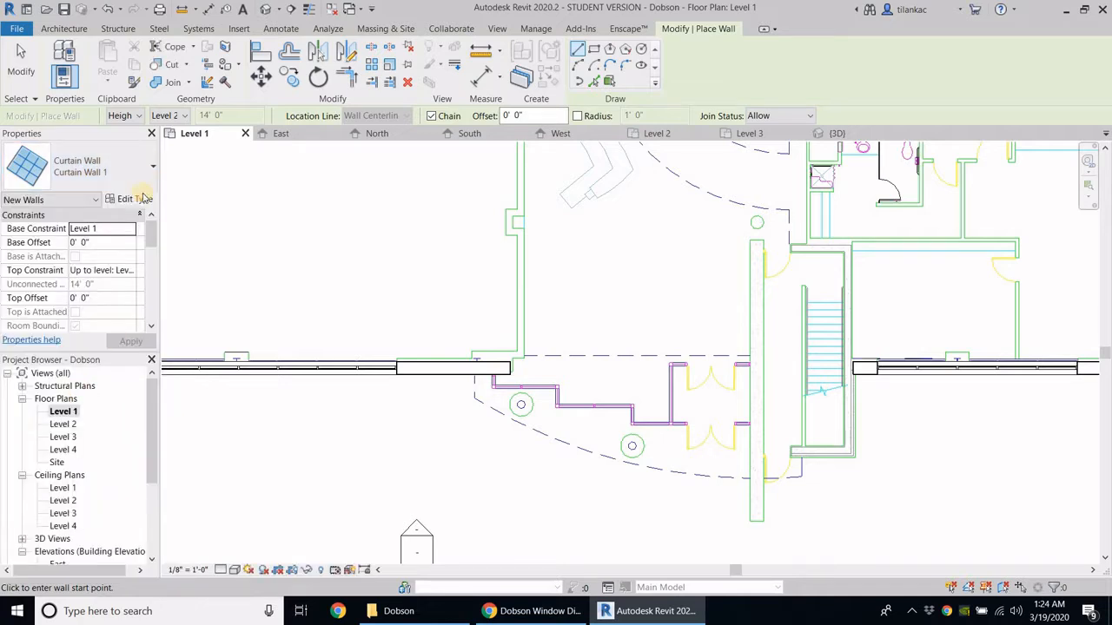
pyautogui.click(80, 244)
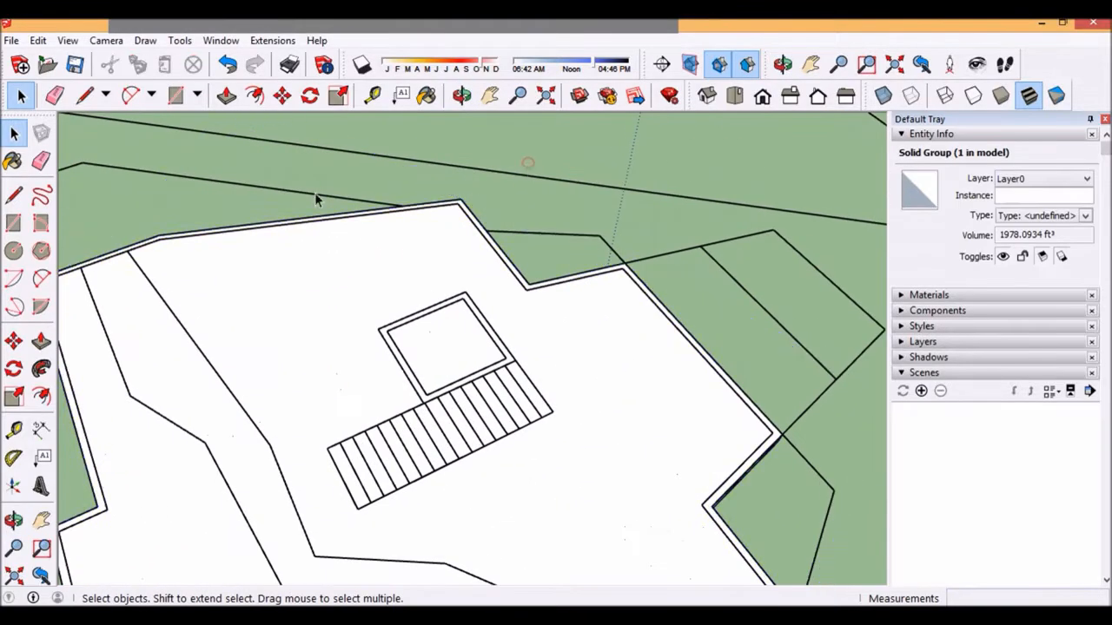
# - In SketchUp, retrace the outer edge of the square beside the stairs to form a face, and push/pull it up into a box
pyautogui.click(317, 200)
pyautogui.click(13, 197)
pyautogui.scroll(2, 456, 316)
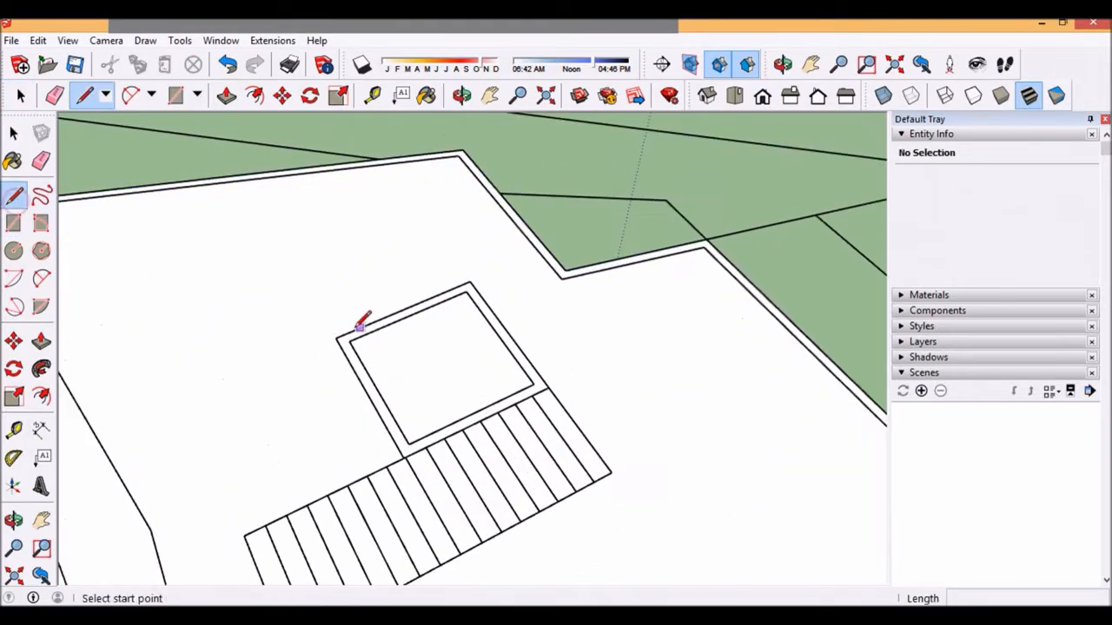
pyautogui.click(470, 282)
pyautogui.click(337, 339)
pyautogui.click(41, 341)
pyautogui.click(506, 418)
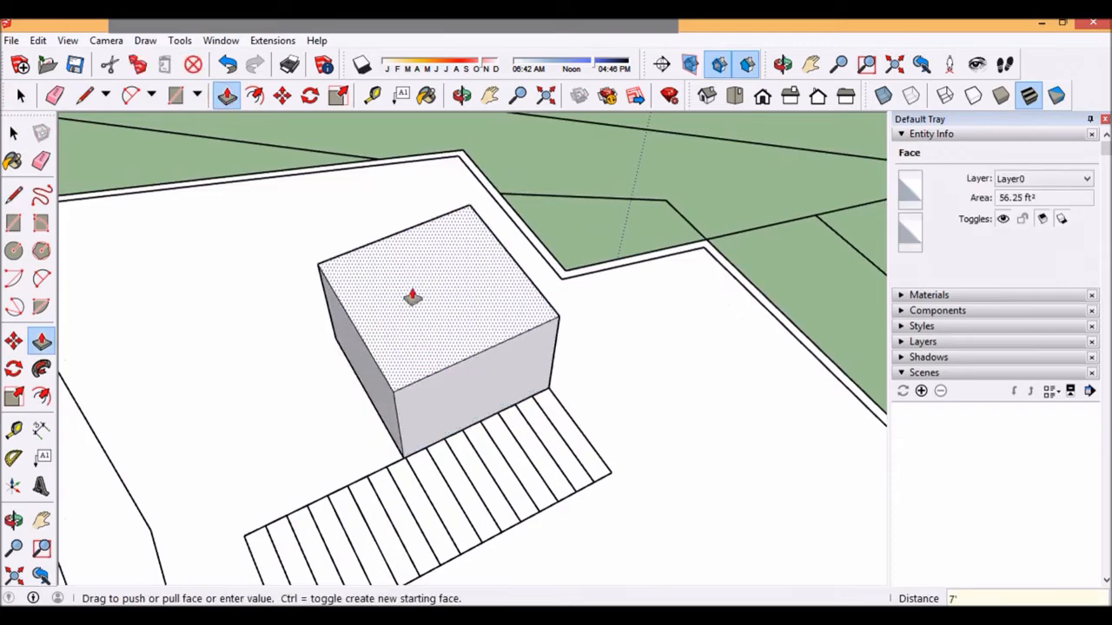
pyautogui.click(415, 280)
# - Select all geometry of the new box beside the stairs and make it a group
pyautogui.press('space')
pyautogui.tripleClick(420, 251)
pyautogui.rightClick(421, 251)
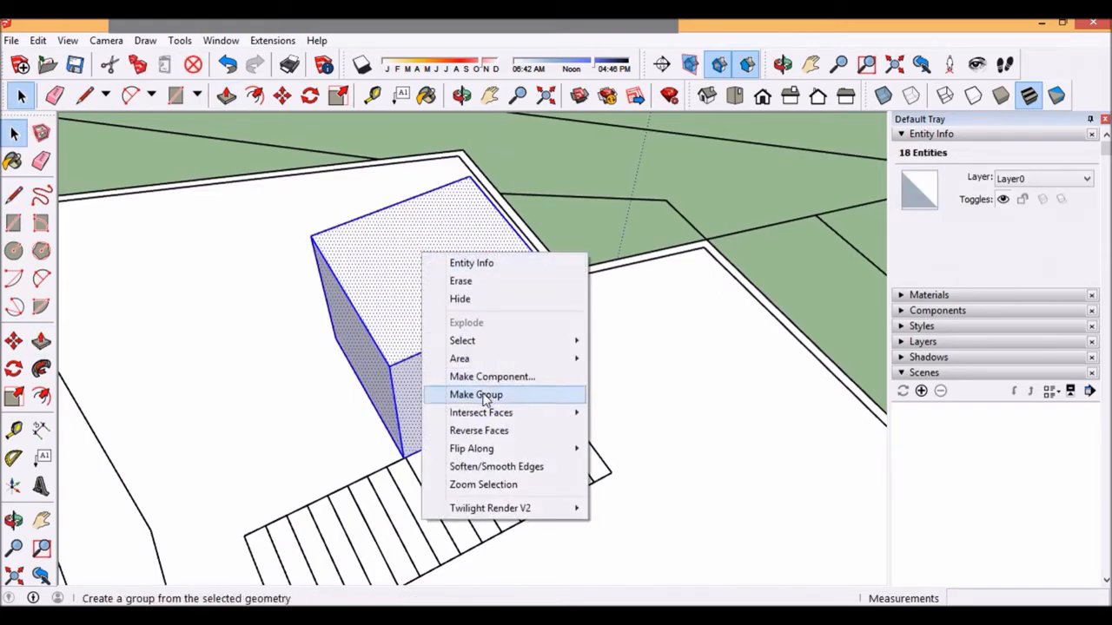
pyautogui.click(485, 400)
pyautogui.click(594, 169)
# - Trace the corners of the triangular site outline around the leftmost building with the Line tool to form a ground face
pyautogui.scroll(-6, 480, 286)
pyautogui.keyDown('shift'); pyautogui.moveTo(457, 390); pyautogui.dragTo(270, 523, button='middle'); pyautogui.keyUp('shift')
pyautogui.scroll(-2, 503, 349)
pyautogui.keyDown('shift'); pyautogui.moveTo(503, 349); pyautogui.dragTo(869, 508, button='middle'); pyautogui.keyUp('shift')
pyautogui.scroll(3, 296, 487)
pyautogui.keyDown('shift'); pyautogui.moveTo(238, 226); pyautogui.dragTo(217, 299, button='middle'); pyautogui.keyUp('shift')
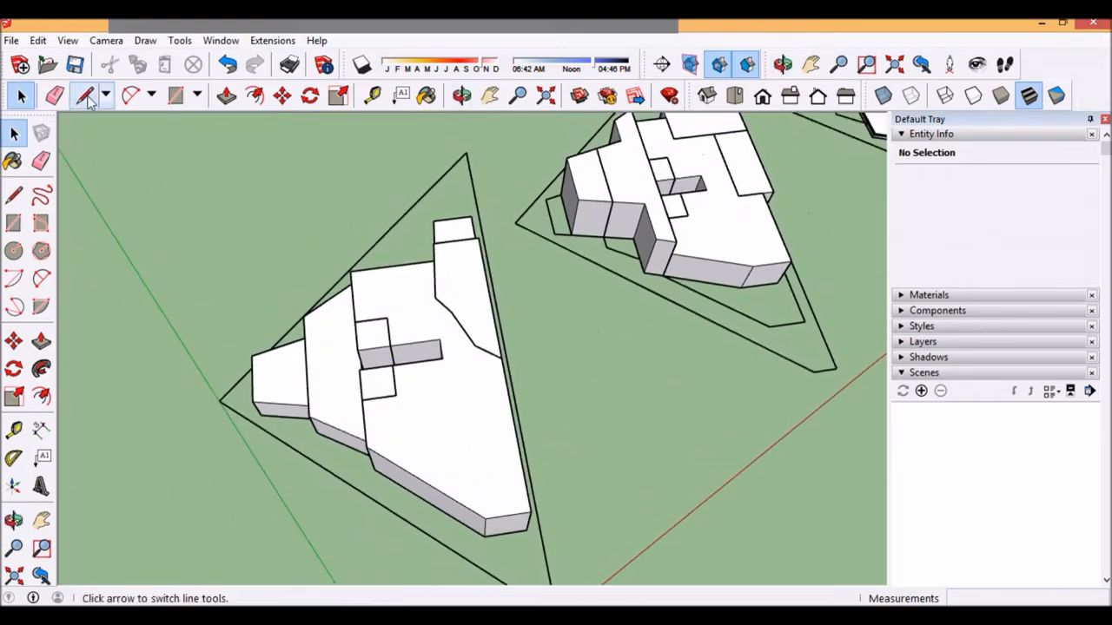
pyautogui.click(87, 99)
pyautogui.click(221, 402)
pyautogui.keyDown('shift'); pyautogui.moveTo(469, 538); pyautogui.dragTo(436, 451, button='middle'); pyautogui.keyUp('shift')
pyautogui.click(484, 494)
pyautogui.click(447, 175)
# - Make a group from the triangular ground face and its edges, and clear the selection
pyautogui.press('space')
pyautogui.doubleClick(387, 263)
pyautogui.rightClick(388, 263)
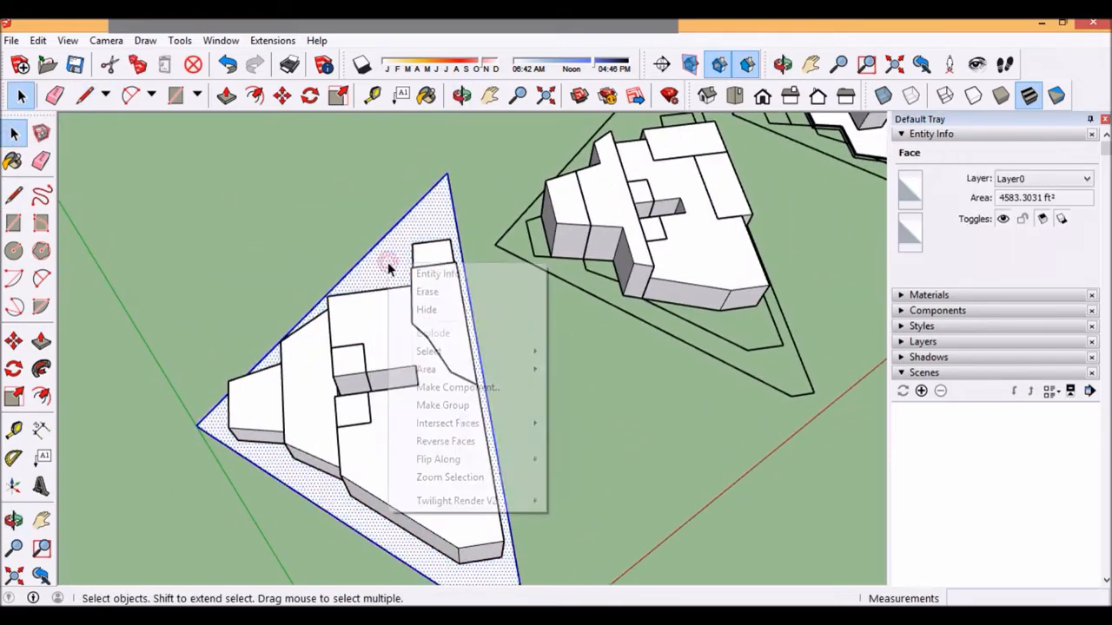
pyautogui.click(463, 408)
pyautogui.scroll(-3, 537, 404)
pyautogui.click(538, 405)
# - Select the massing blocks of the middle building together and pick a base point for moving them
pyautogui.moveTo(538, 406); pyautogui.dragTo(455, 349, button='middle')
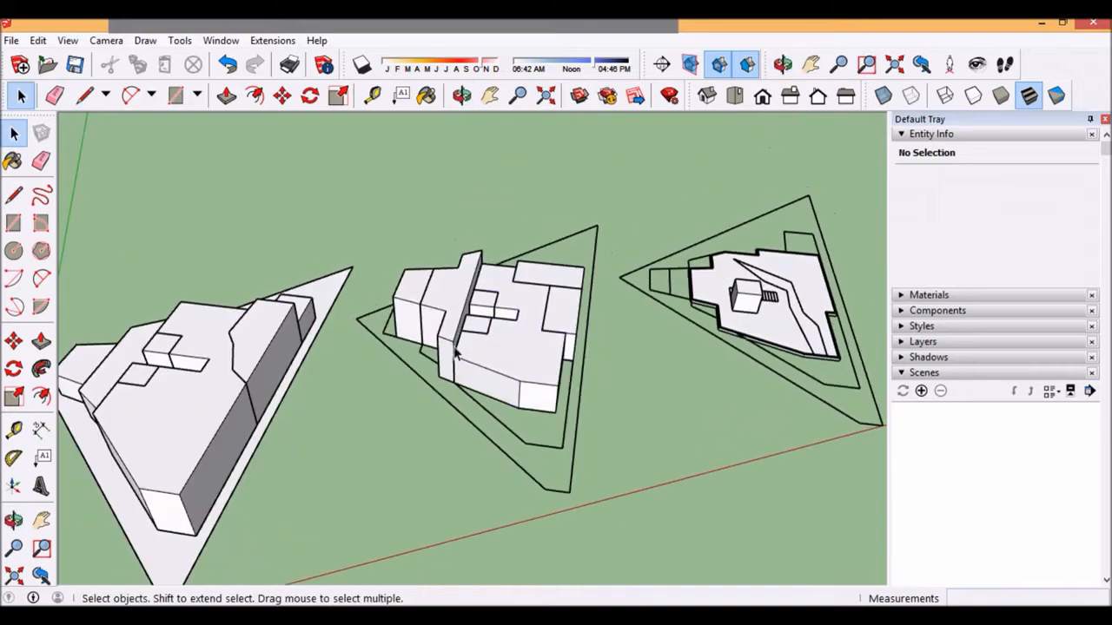
pyautogui.click(525, 323)
pyautogui.scroll(3, 532, 297)
pyautogui.keyDown('shift'); pyautogui.click(392, 357); pyautogui.keyUp('shift')
pyautogui.keyDown('shift'); pyautogui.click(602, 307); pyautogui.keyUp('shift')
pyautogui.keyDown('shift'); pyautogui.click(578, 233); pyautogui.keyUp('shift')
pyautogui.scroll(-3, 560, 217)
pyautogui.press('m')
pyautogui.click(579, 387)
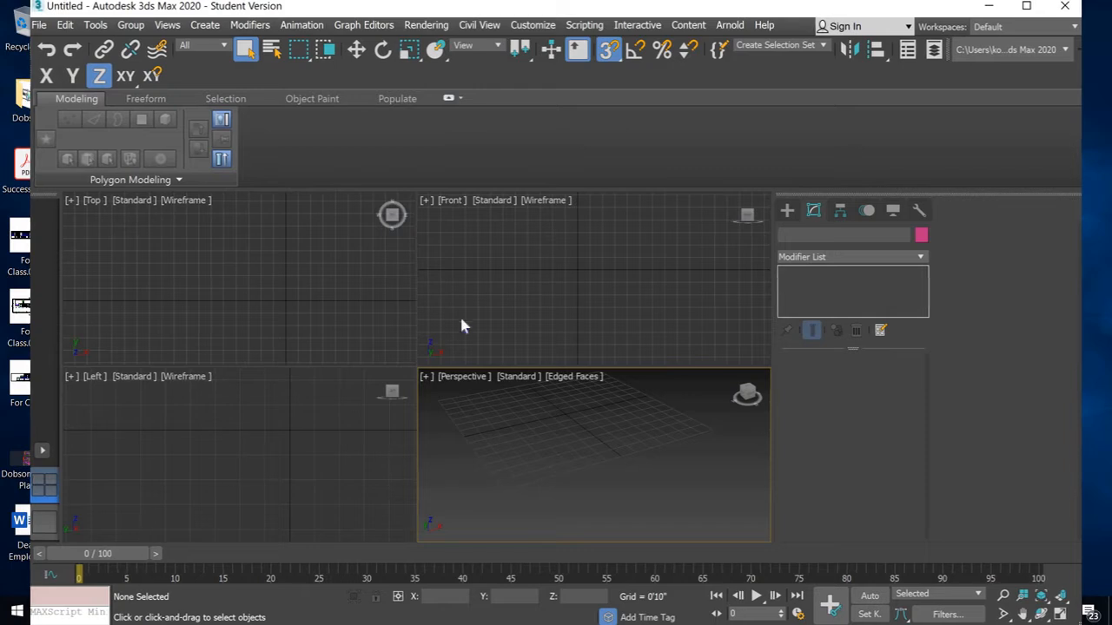
# - In 3ds Max, turn off 3D snapping and draw an open five-point spline with the Line tool in the Front viewport
pyautogui.click(553, 264)
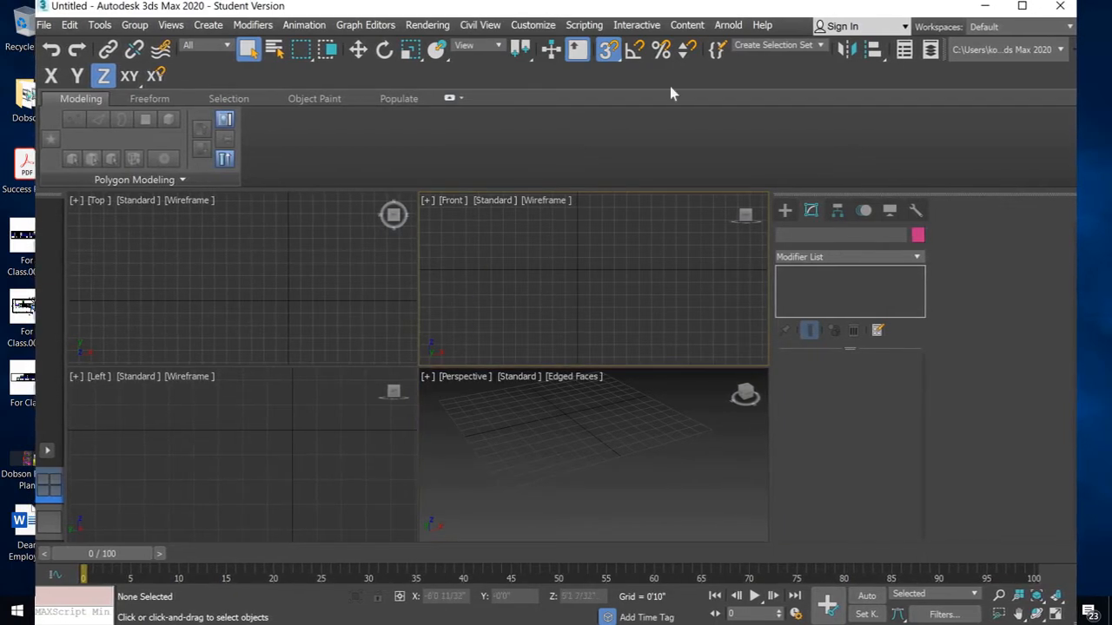
pyautogui.click(785, 210)
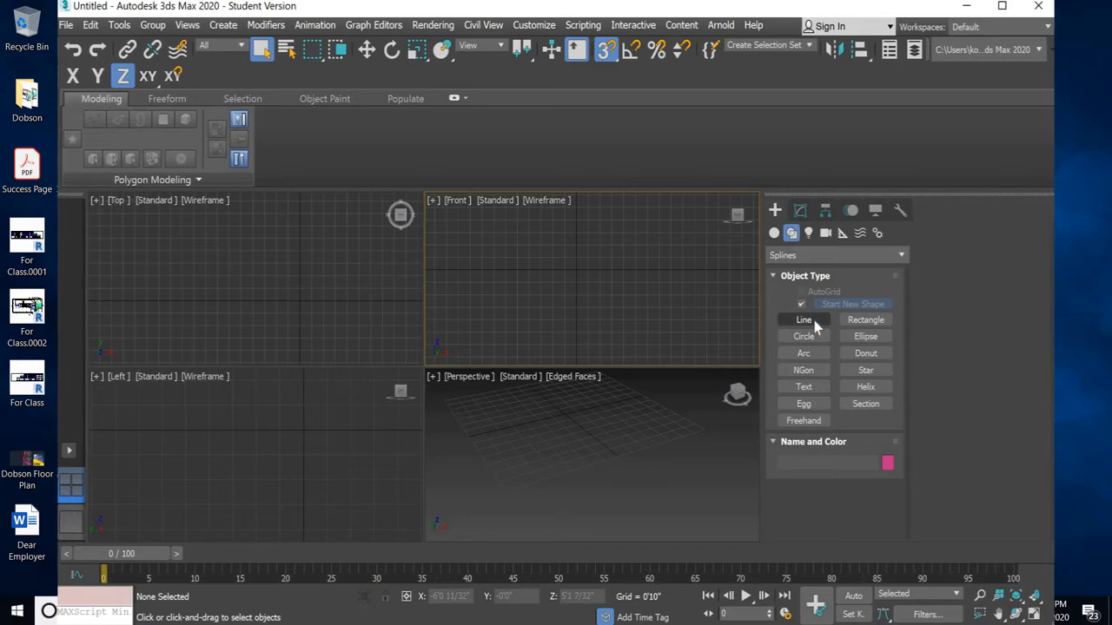
pyautogui.click(813, 322)
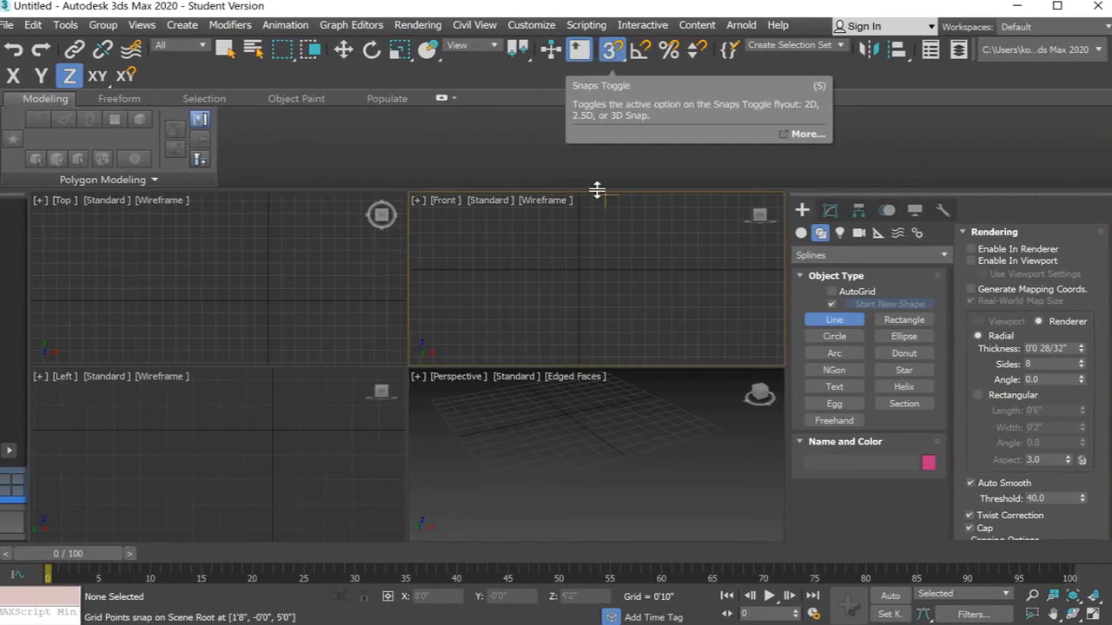
pyautogui.click(611, 50)
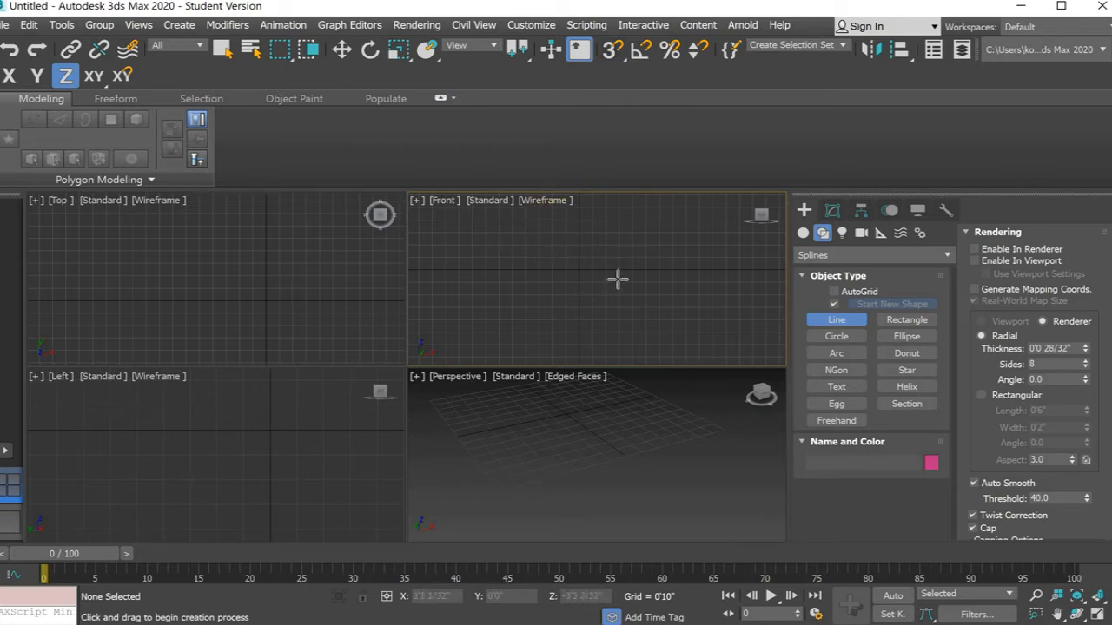
pyautogui.click(528, 221)
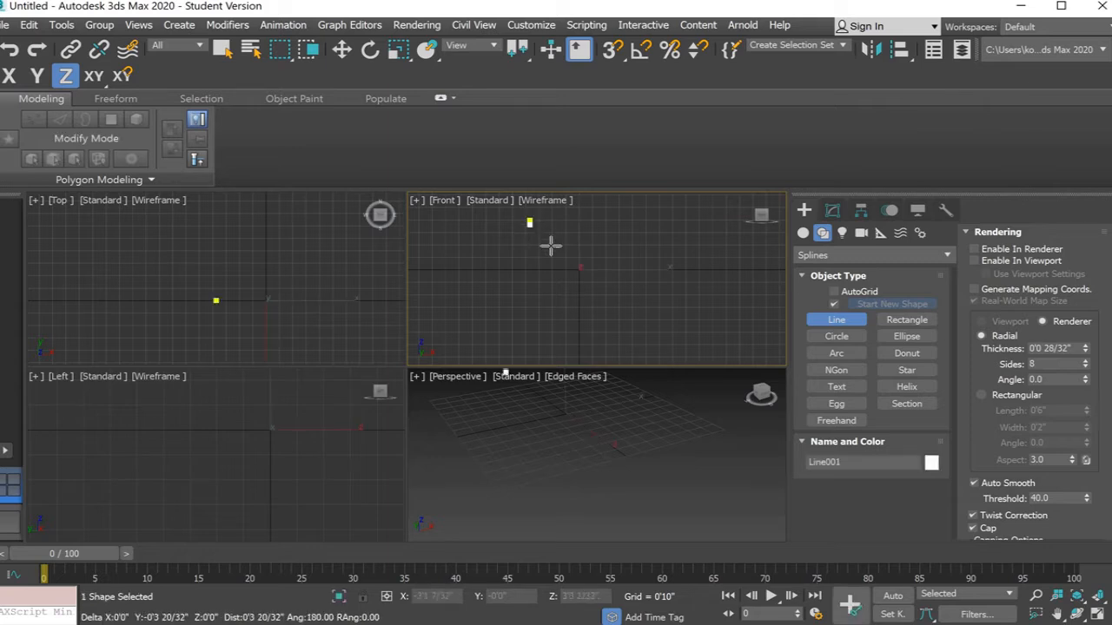
pyautogui.click(569, 251)
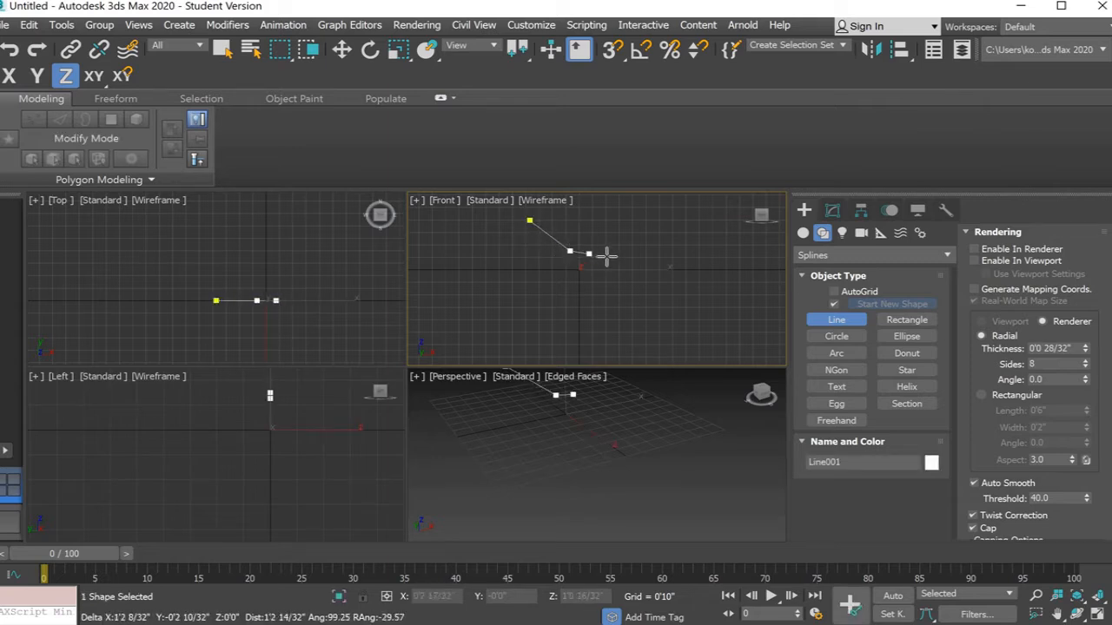
pyautogui.click(631, 262)
pyautogui.click(655, 302)
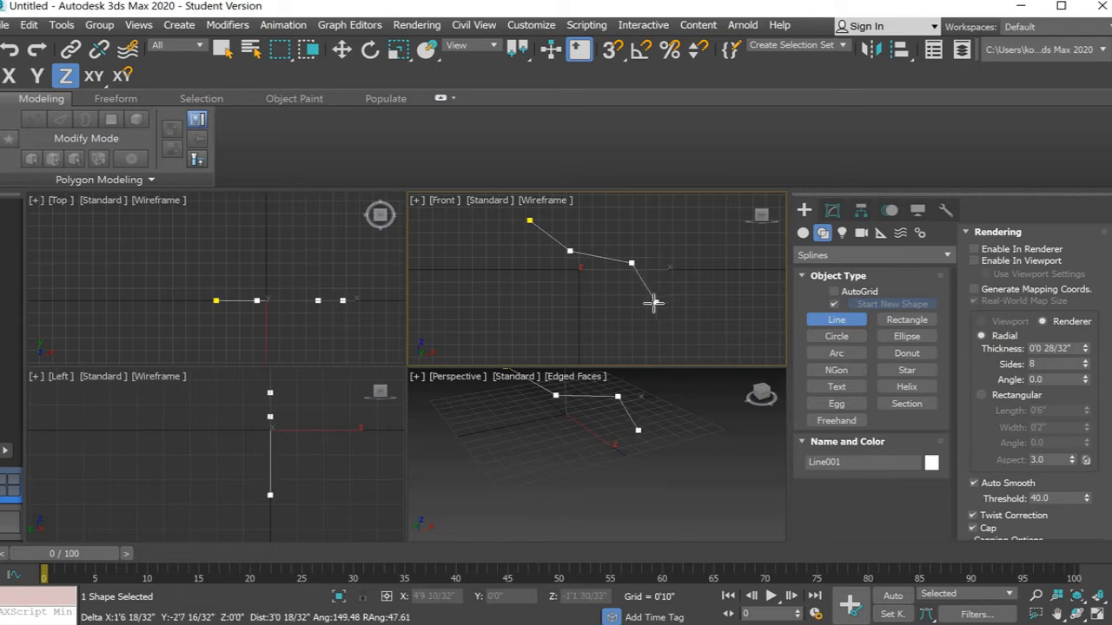
pyautogui.click(601, 338)
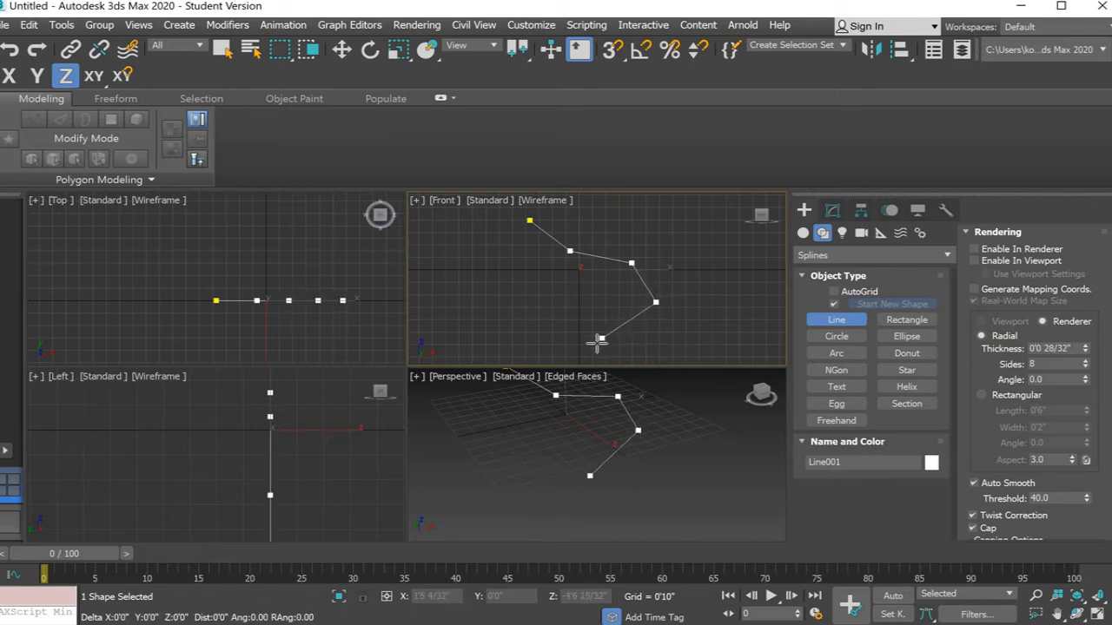
pyautogui.rightClick(533, 343)
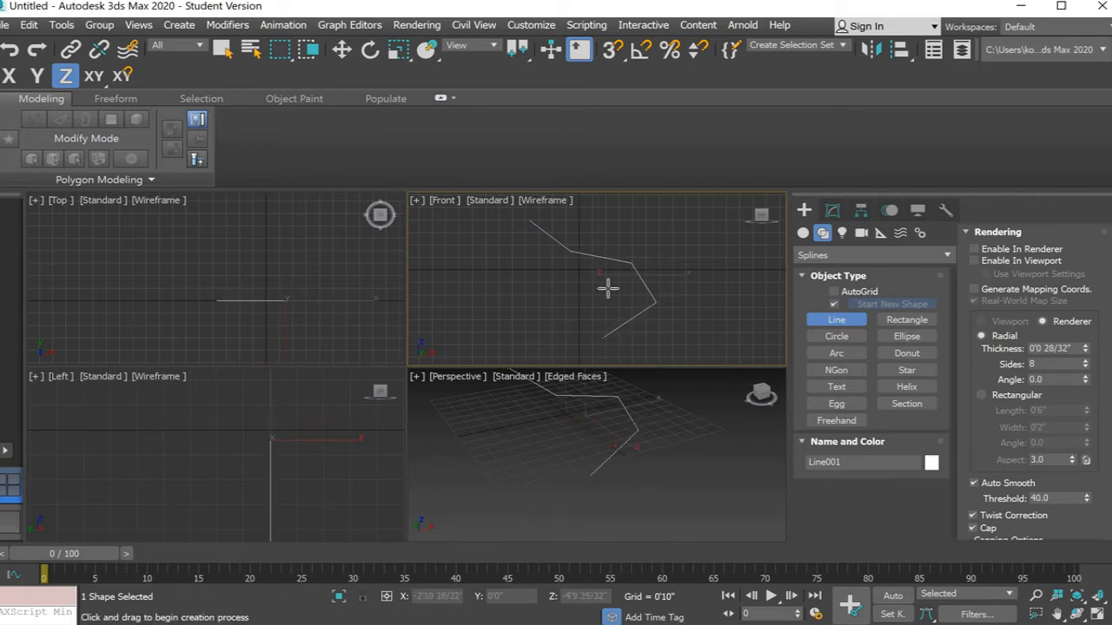
pyautogui.click(222, 50)
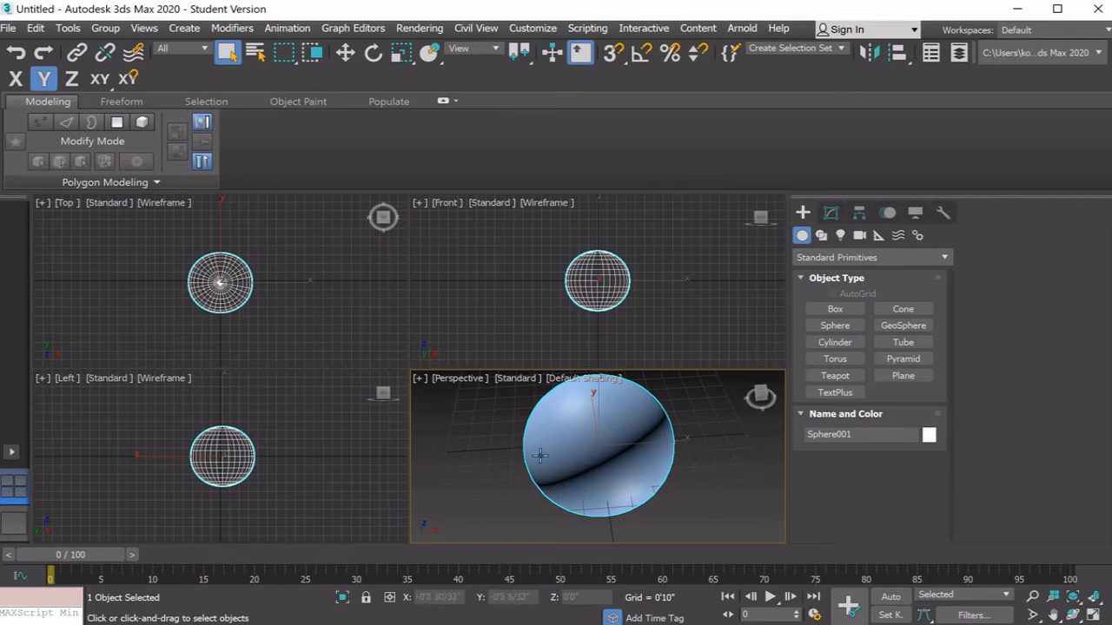
# - Show edged faces on the sphere in the Perspective viewport and activate Affect Pivot Only for it
pyautogui.click(568, 385)
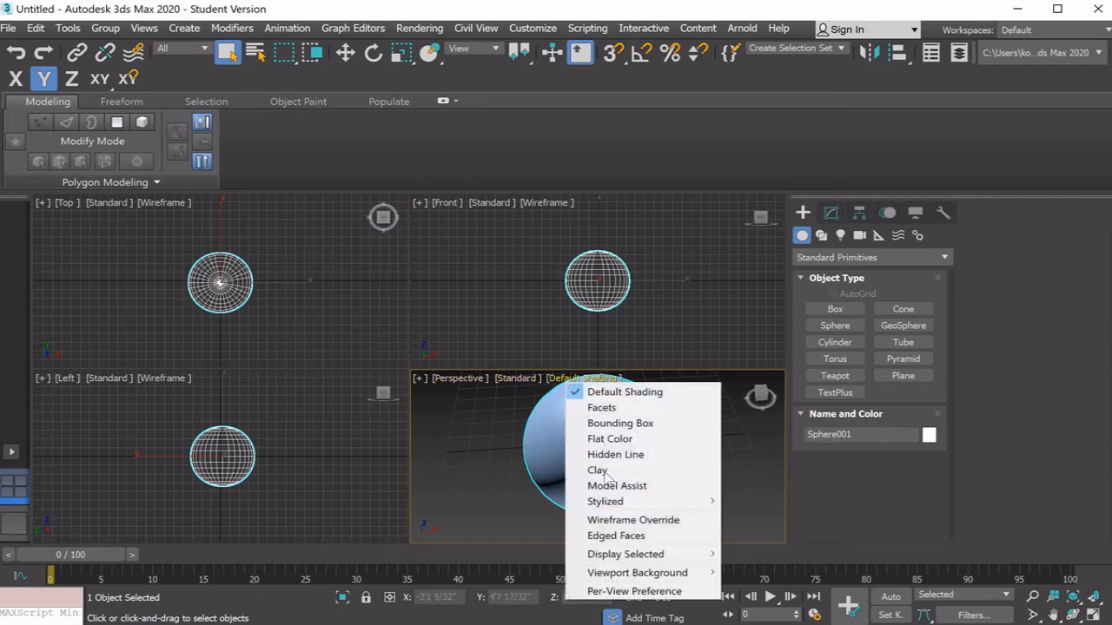
pyautogui.click(619, 536)
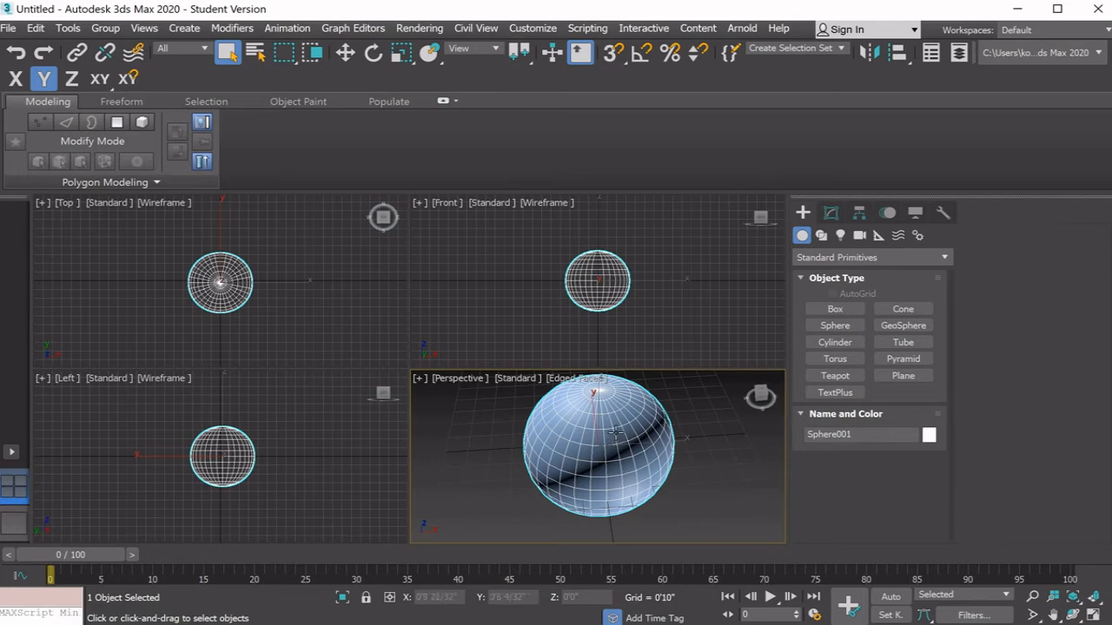
pyautogui.click(858, 213)
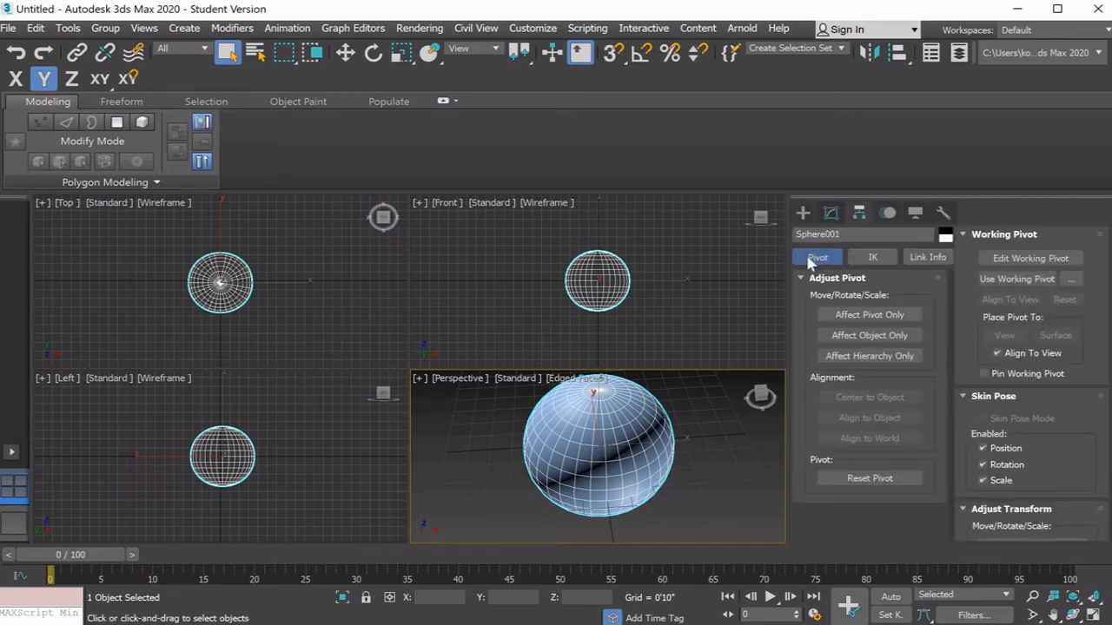
pyautogui.click(844, 316)
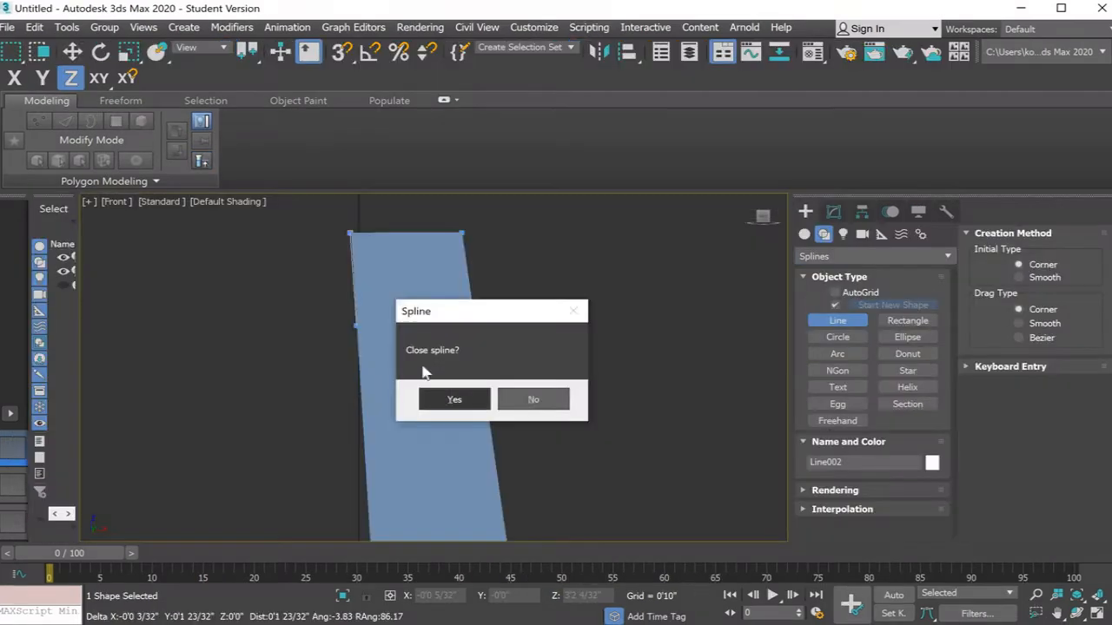
# - Close the small four-sided spline at the upper end of the curved leg and extrude it by 2'0"
pyautogui.click(450, 400)
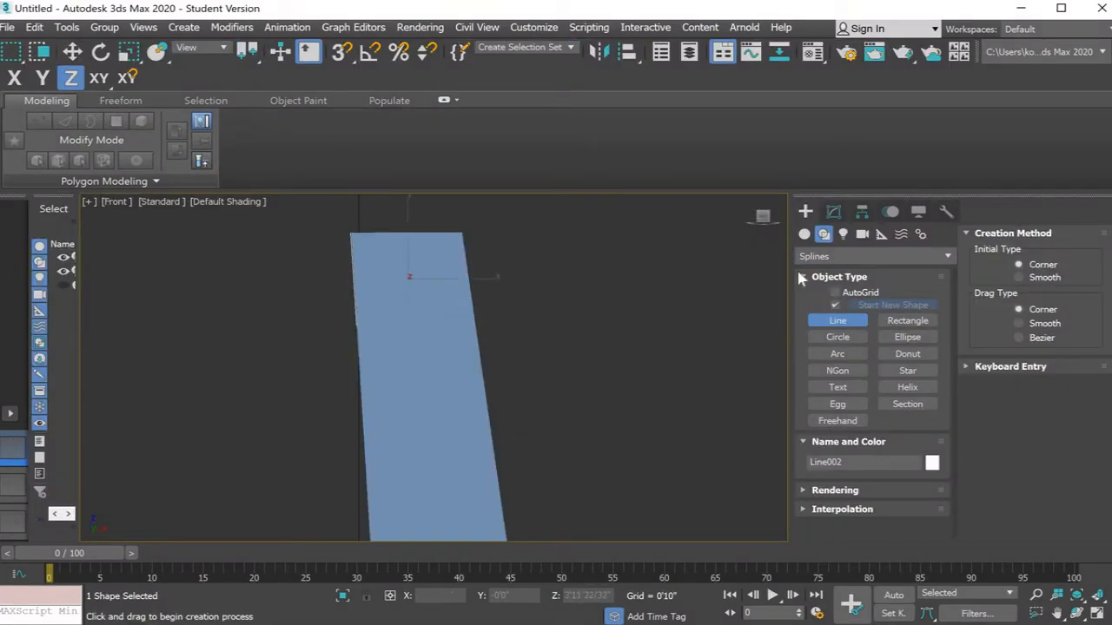
pyautogui.click(833, 212)
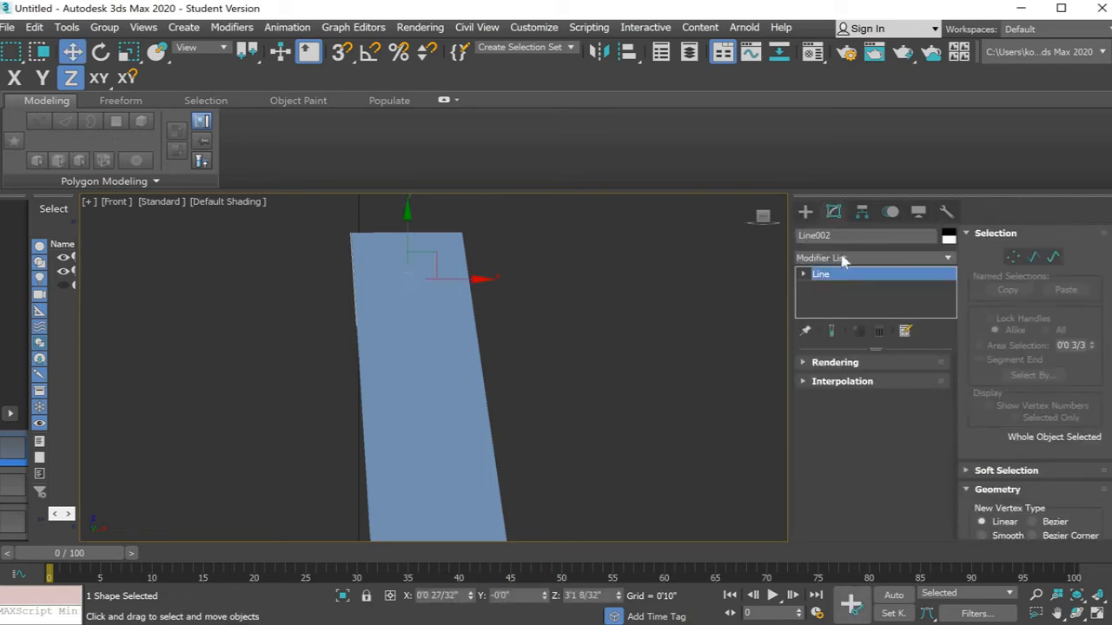
pyautogui.click(844, 260)
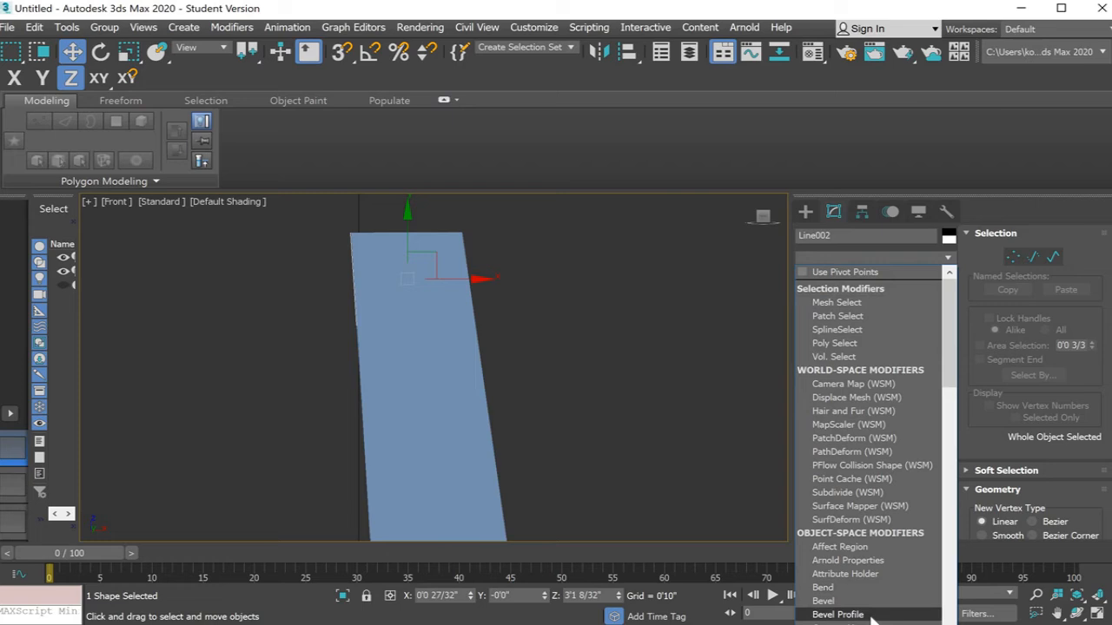
pyautogui.press('e')
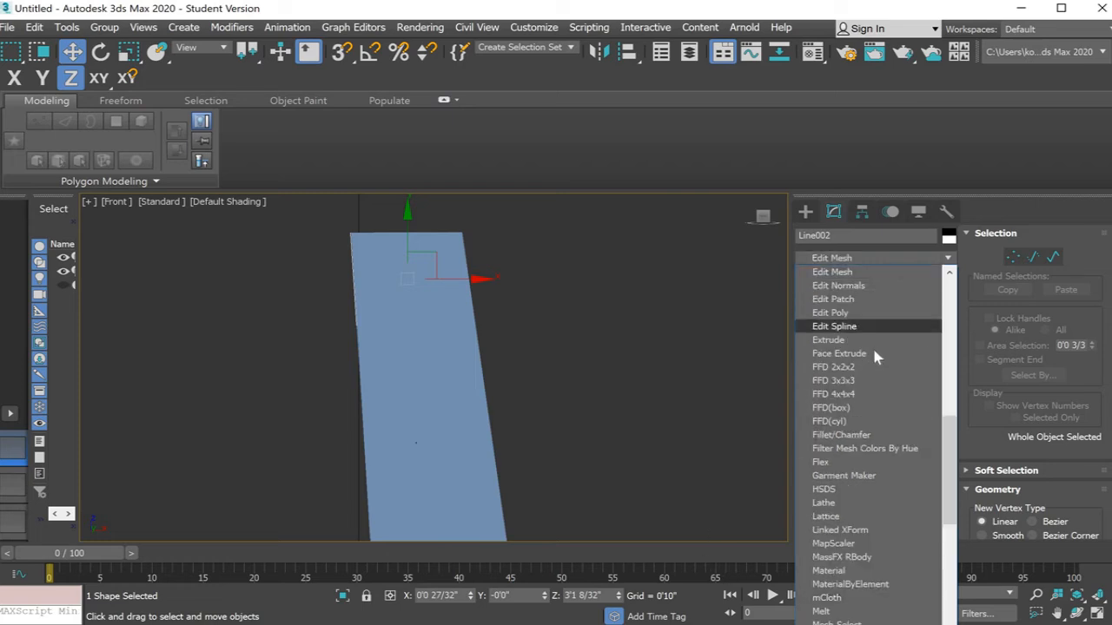
pyautogui.click(856, 340)
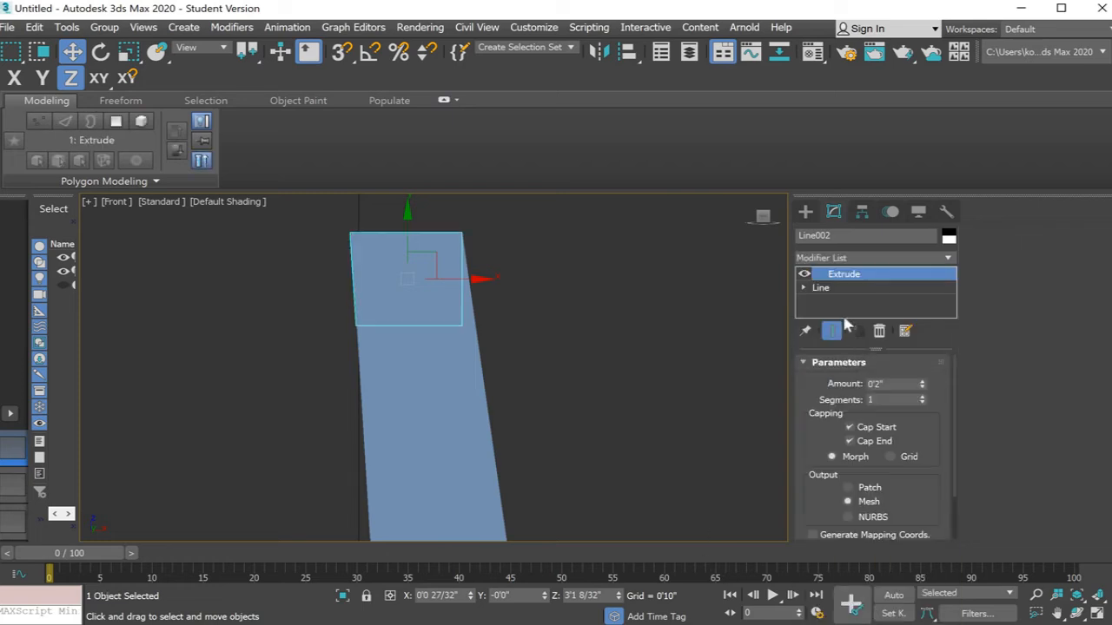
pyautogui.doubleClick(891, 385)
pyautogui.scroll(-3, 709, 334)
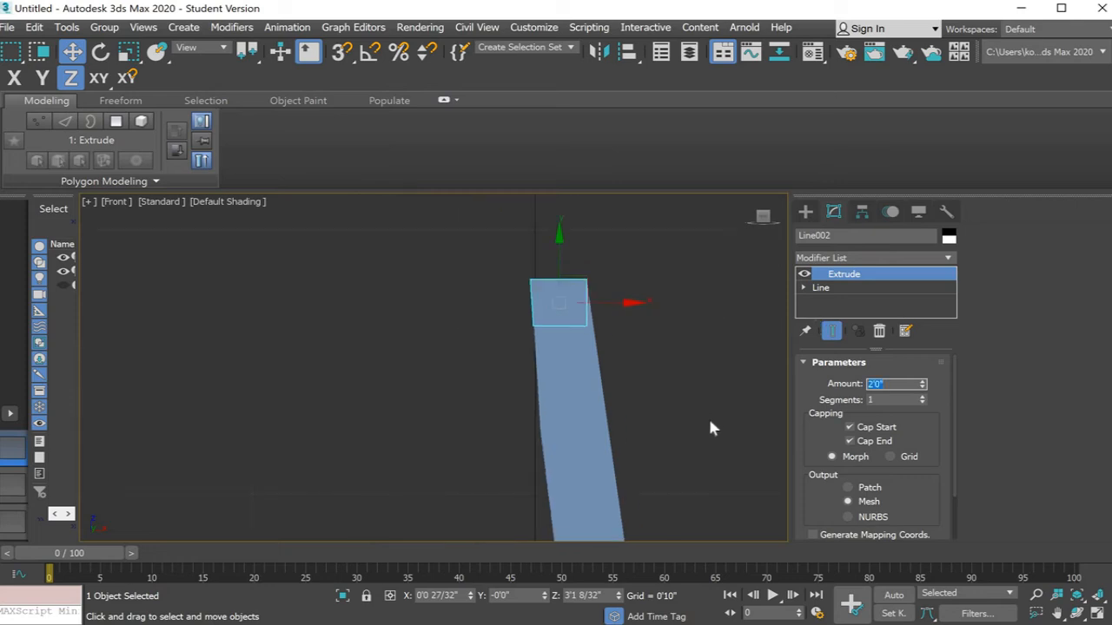
pyautogui.click(1097, 614)
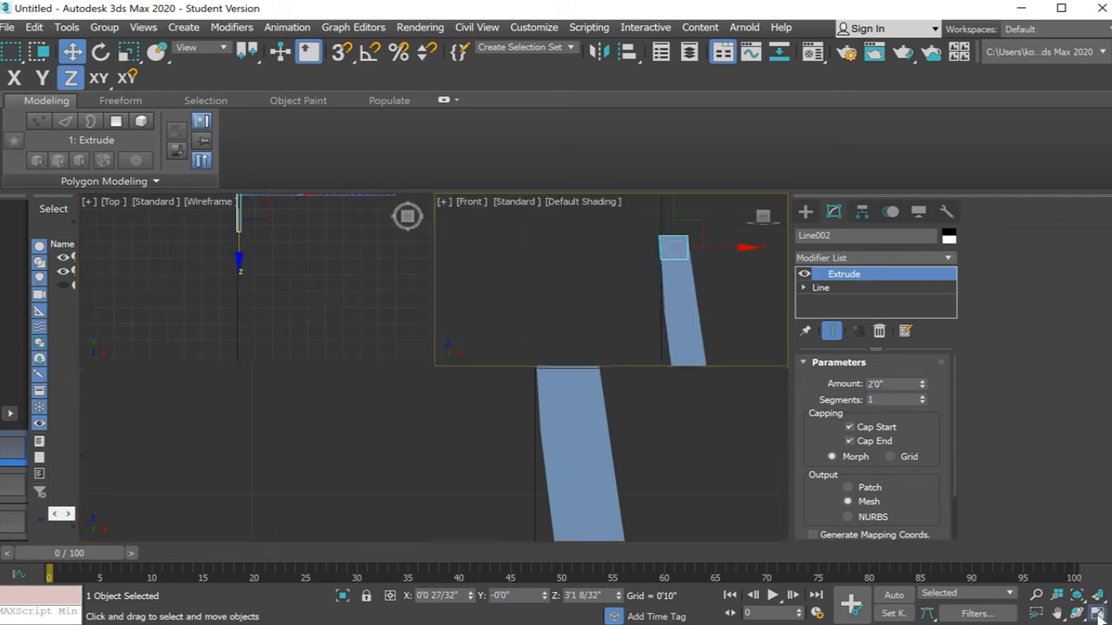
pyautogui.keyDown('alt'); pyautogui.moveTo(662, 450); pyautogui.dragTo(644, 393, button='middle'); pyautogui.keyUp('alt')
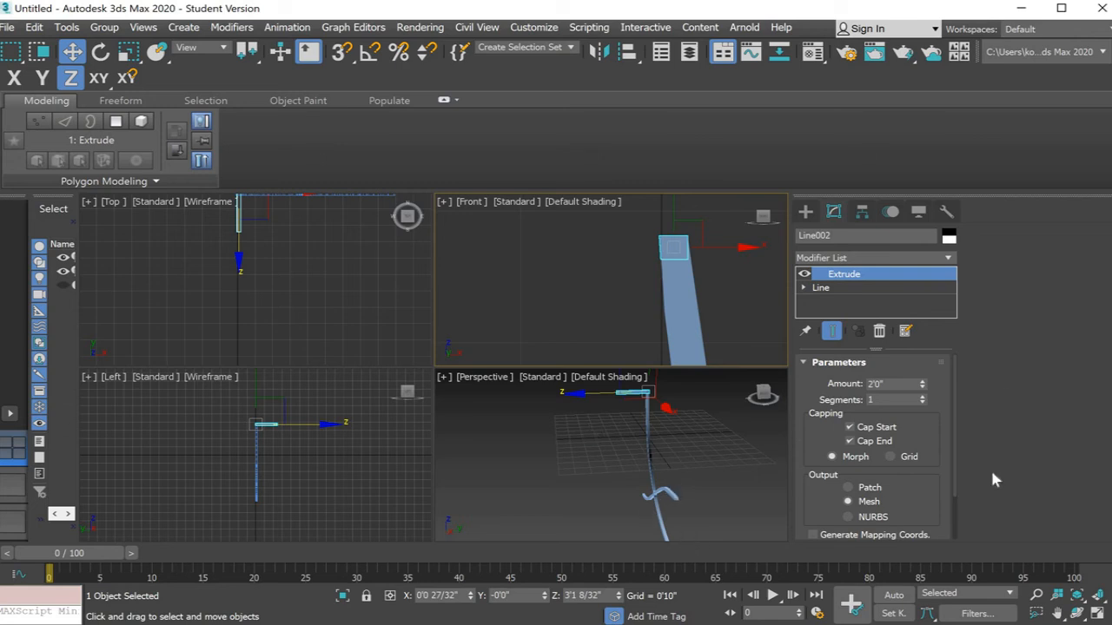
# - Begin another Line spline in the Front view by placing its first point on the outer edge of the curved leg
pyautogui.scroll(-5, 708, 313)
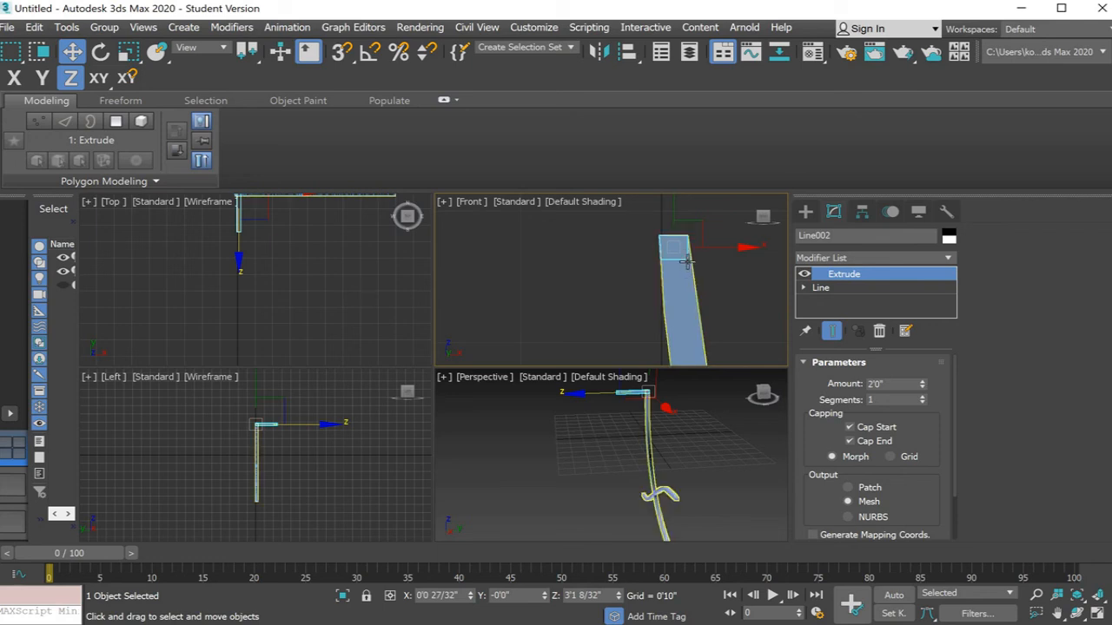
pyautogui.scroll(5, 705, 331)
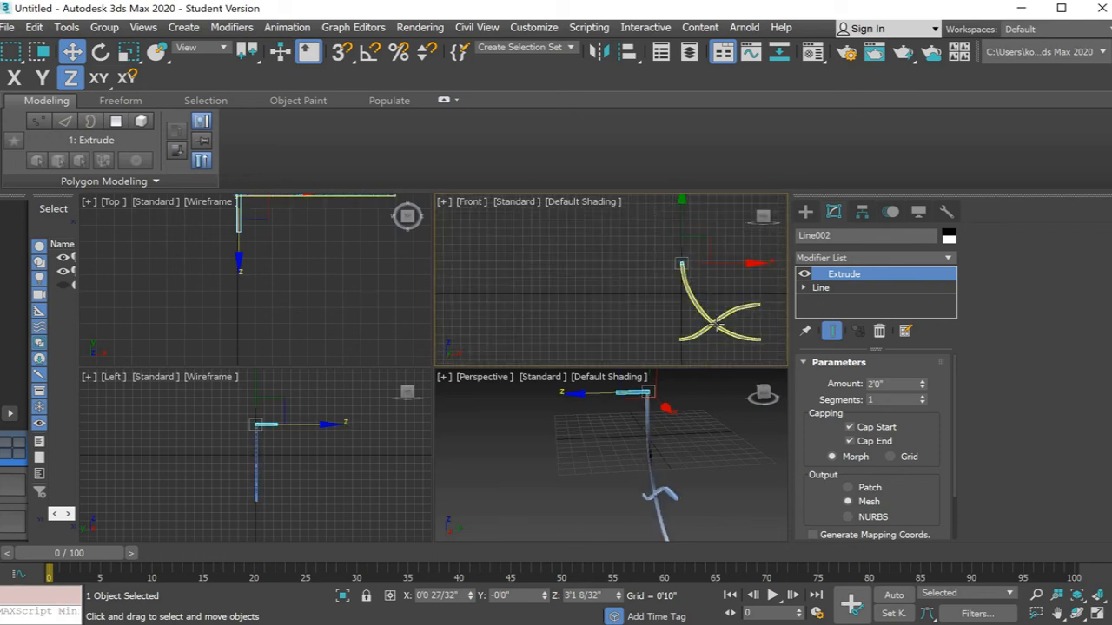
pyautogui.click(1097, 613)
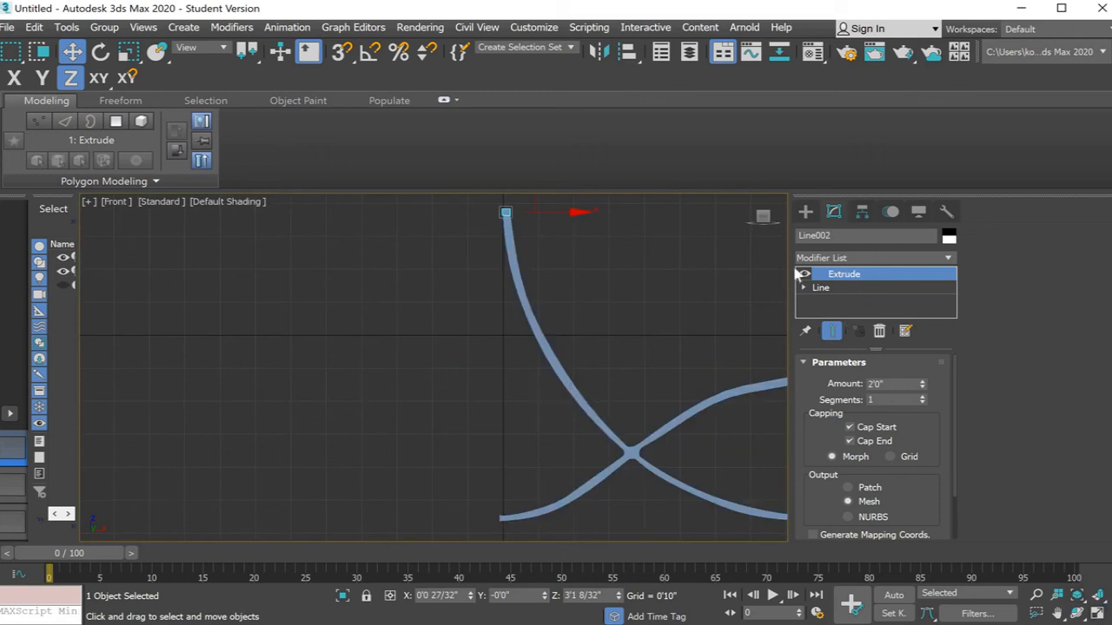
pyautogui.click(806, 213)
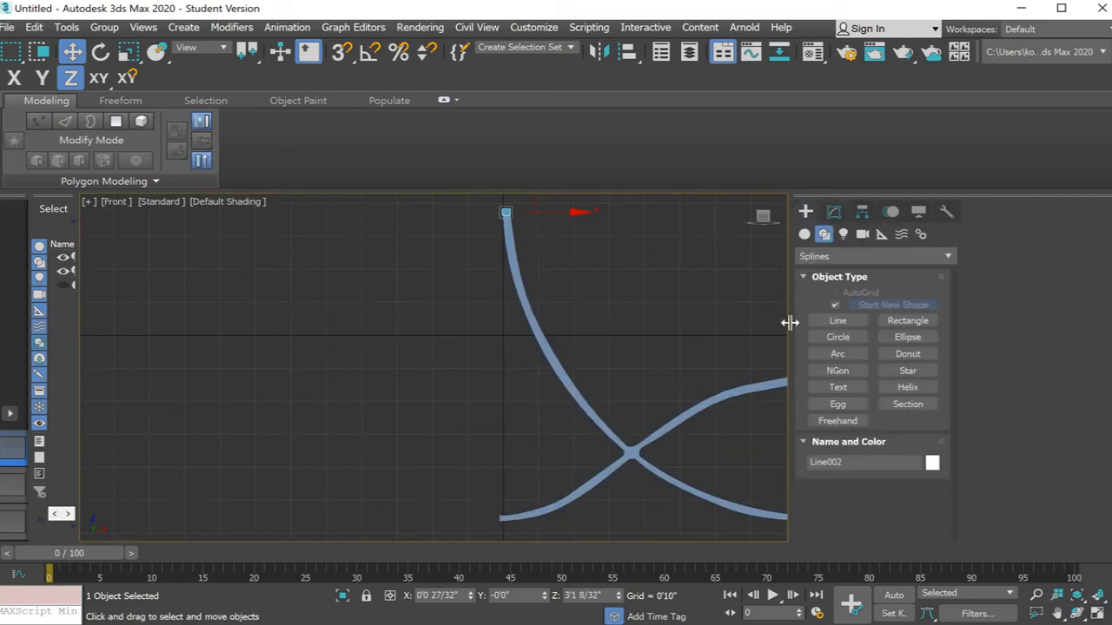
pyautogui.click(839, 322)
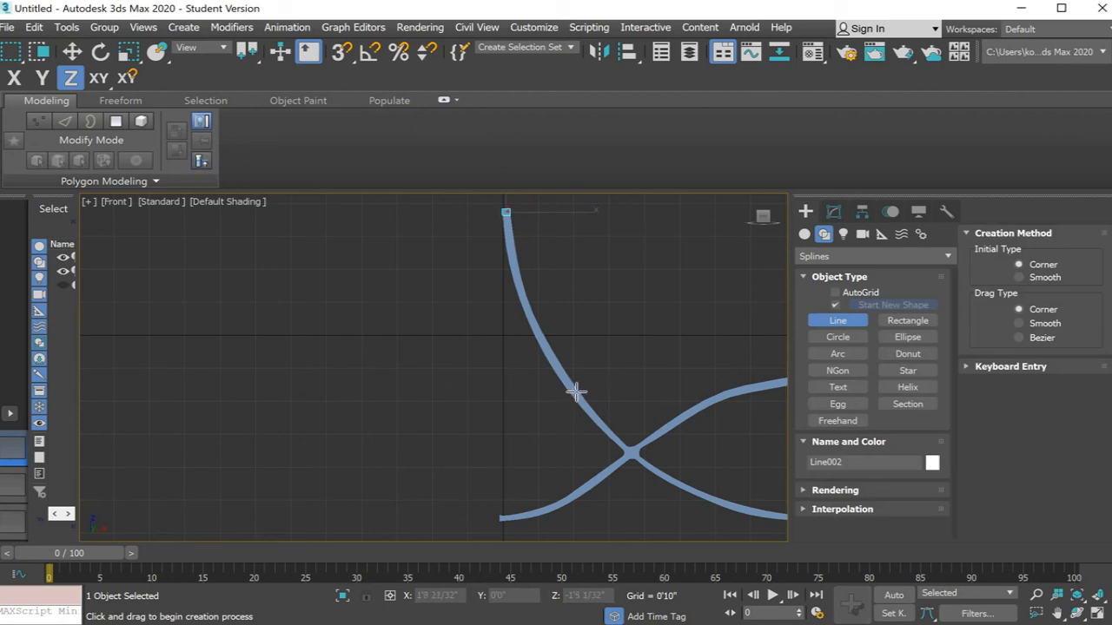
pyautogui.scroll(6, 576, 393)
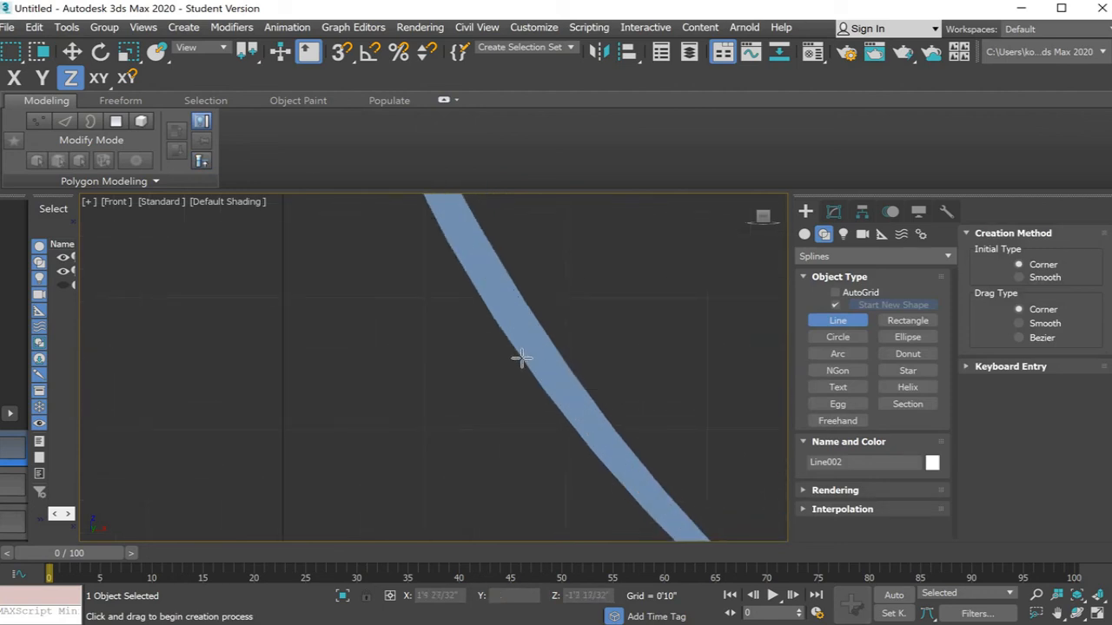
pyautogui.click(521, 358)
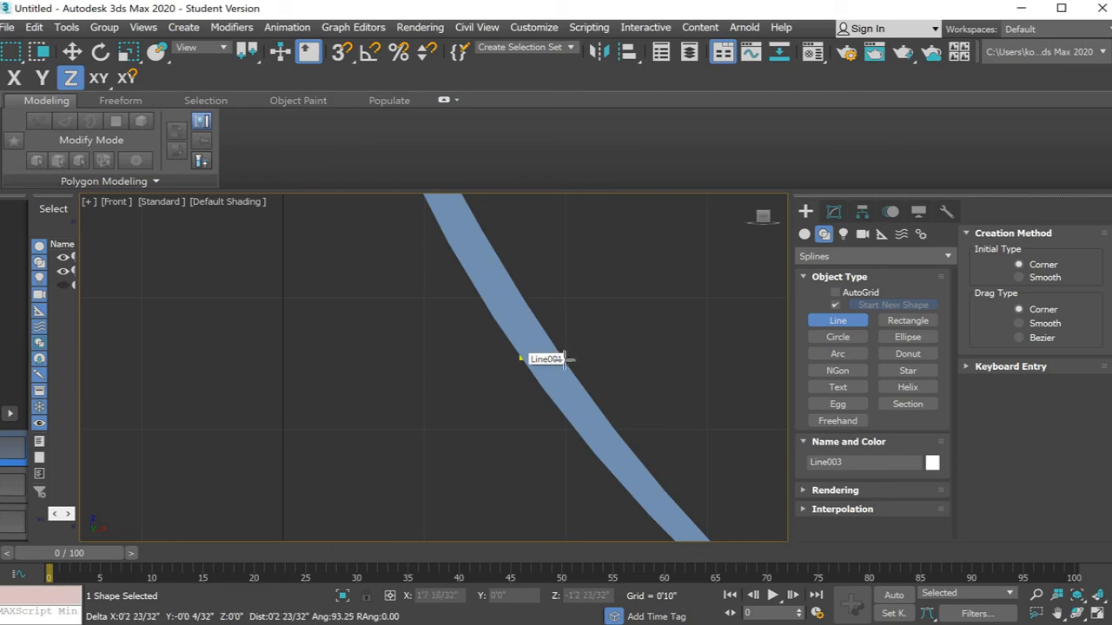